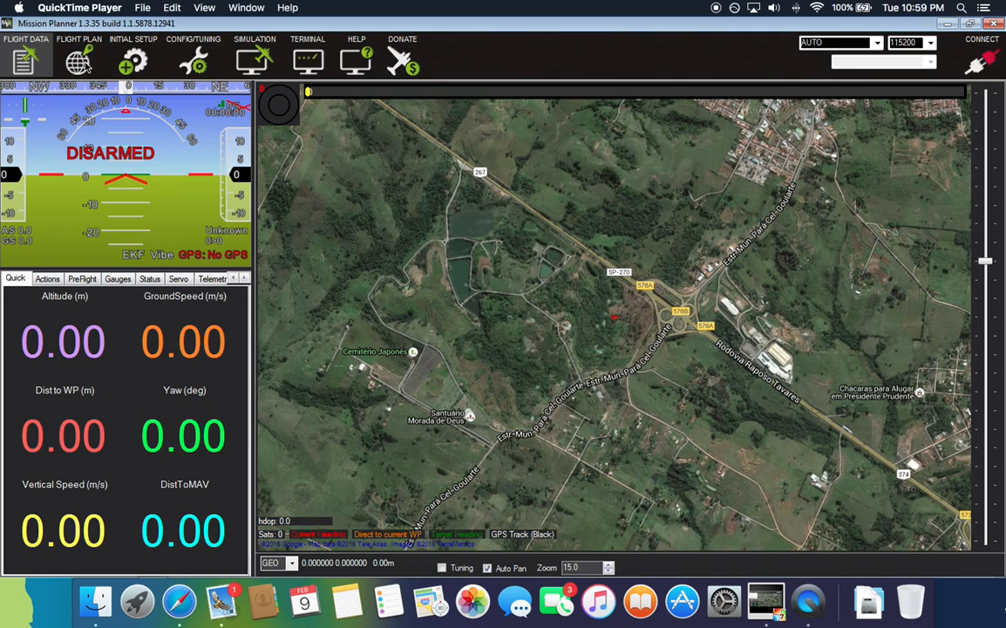
- Open flight planning and start polygon drawing mode on the map, acknowledging the polygon mode notice
click(79, 59)
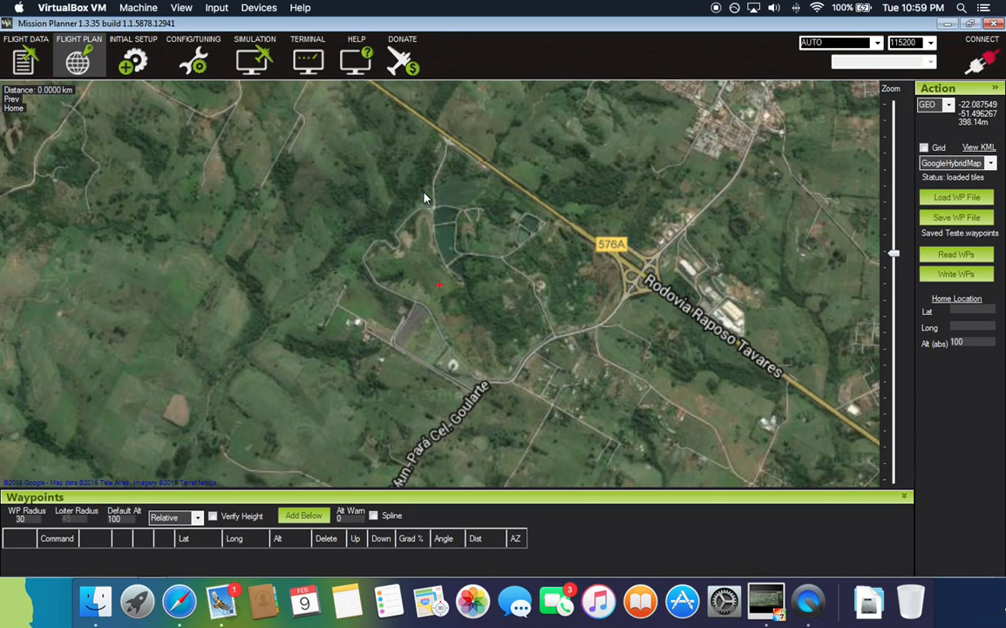
right_click(439, 142)
mouse_move(492, 312)
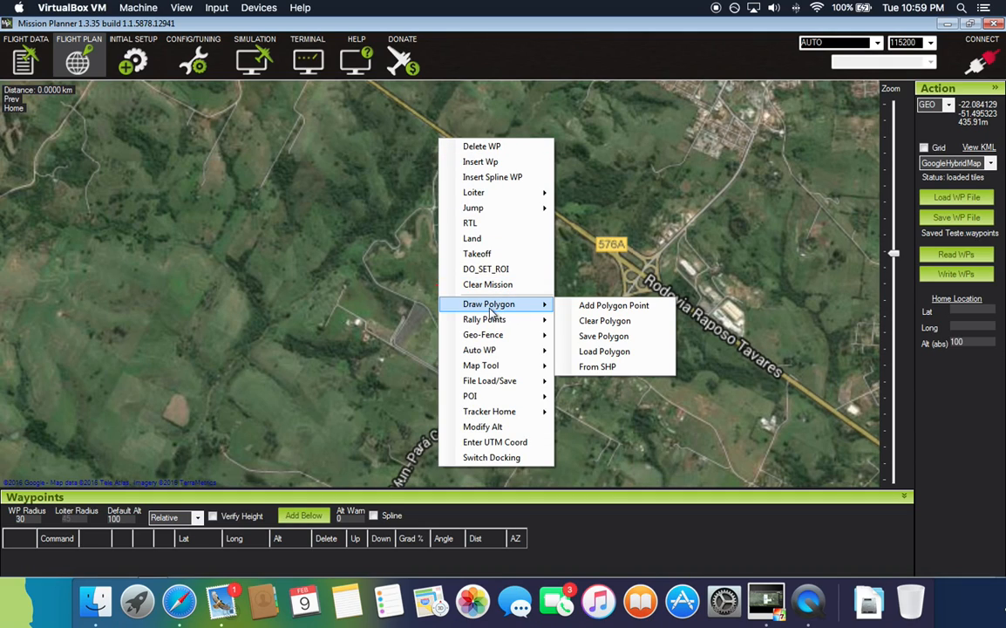
click(614, 307)
click(622, 317)
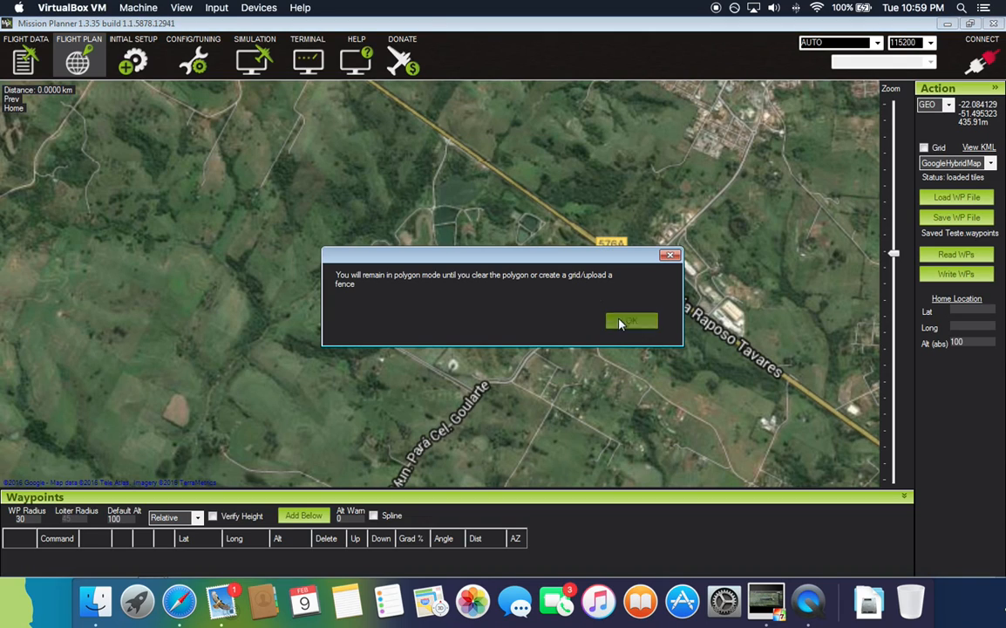
- Draw a four-corner survey polygon southwest of the Rodovia Raposo Tavares and adjust its southern corner slightly outward
click(426, 129)
drag(457, 290, 286, 315)
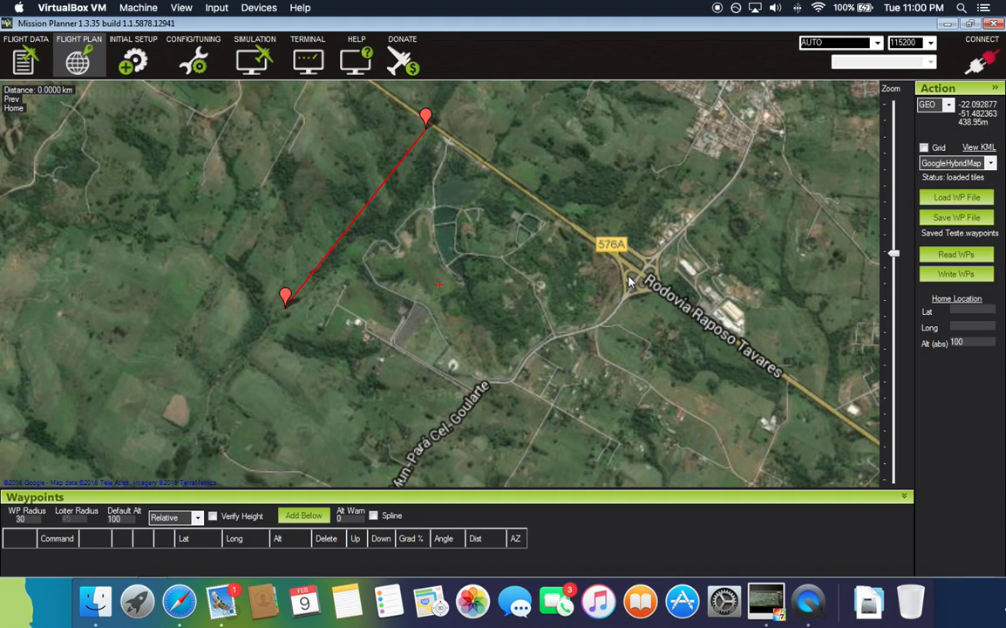
click(652, 290)
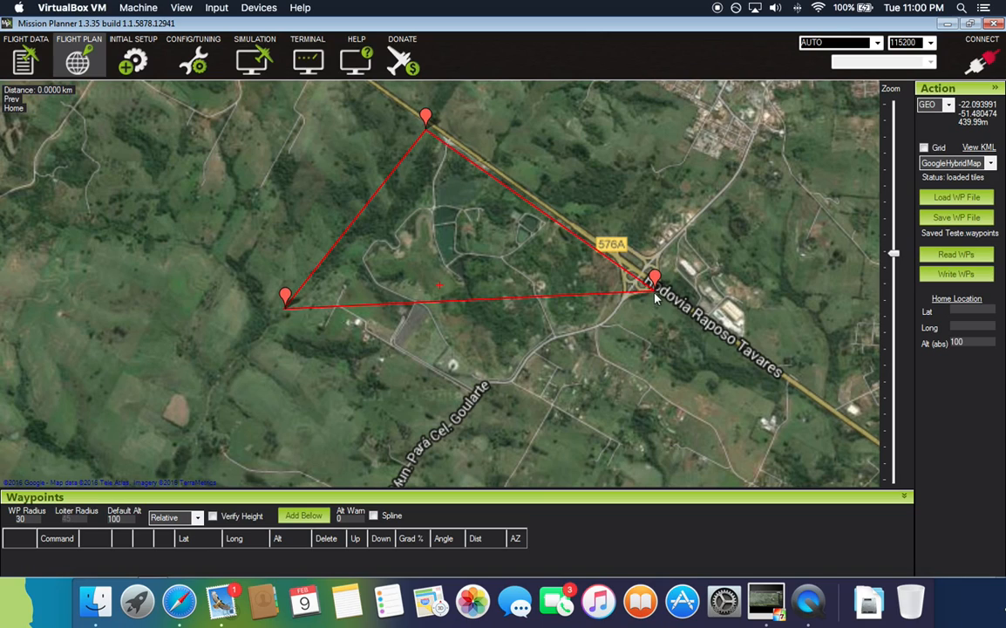
click(527, 446)
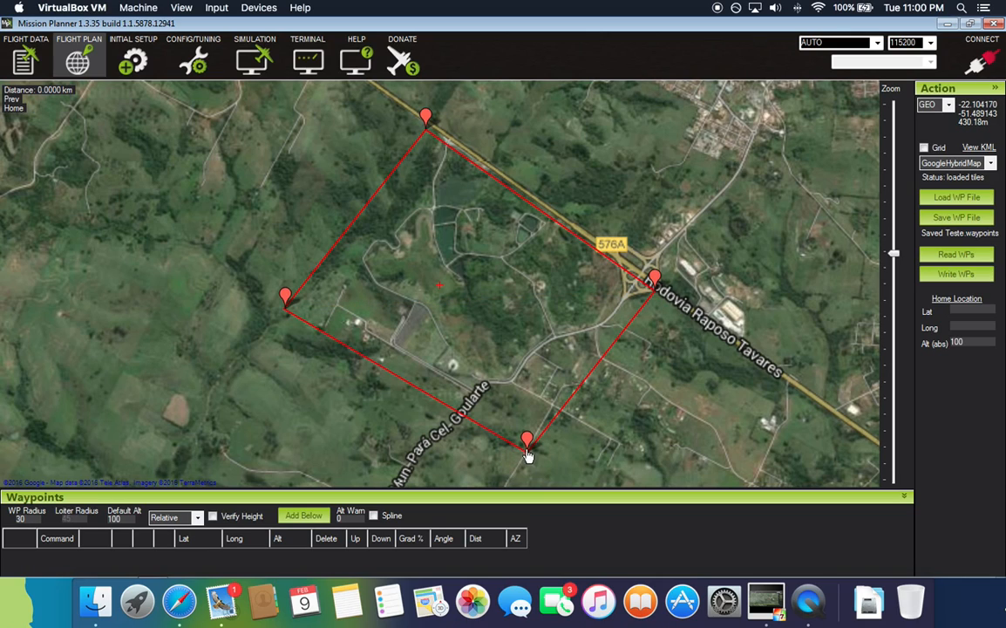
drag(526, 447, 514, 459)
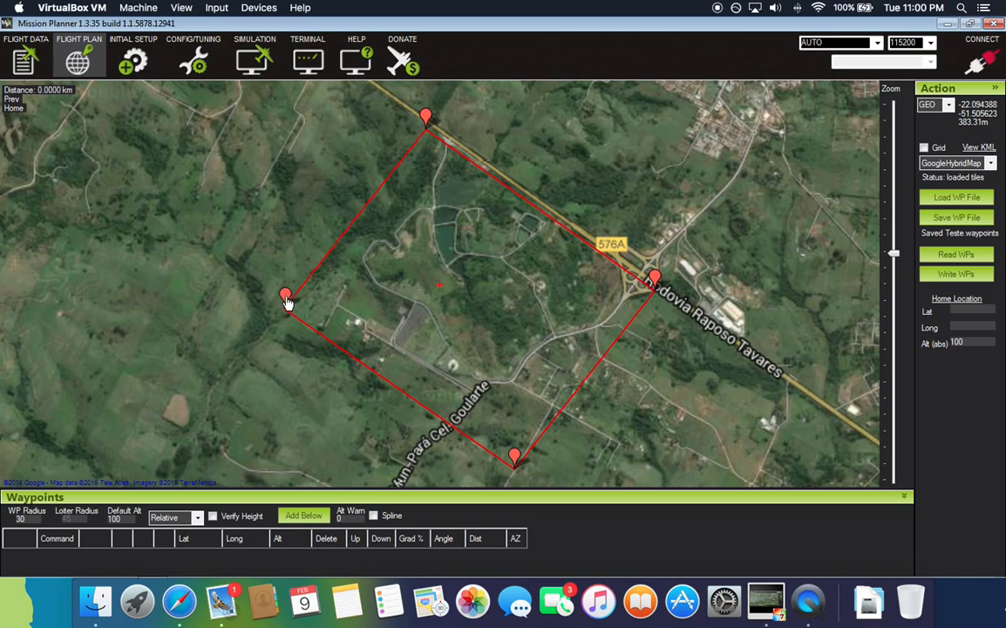
- Generate a Survey (Grid) from the polygon and maximize its window with the map zoomed in on the survey area
right_click(474, 292)
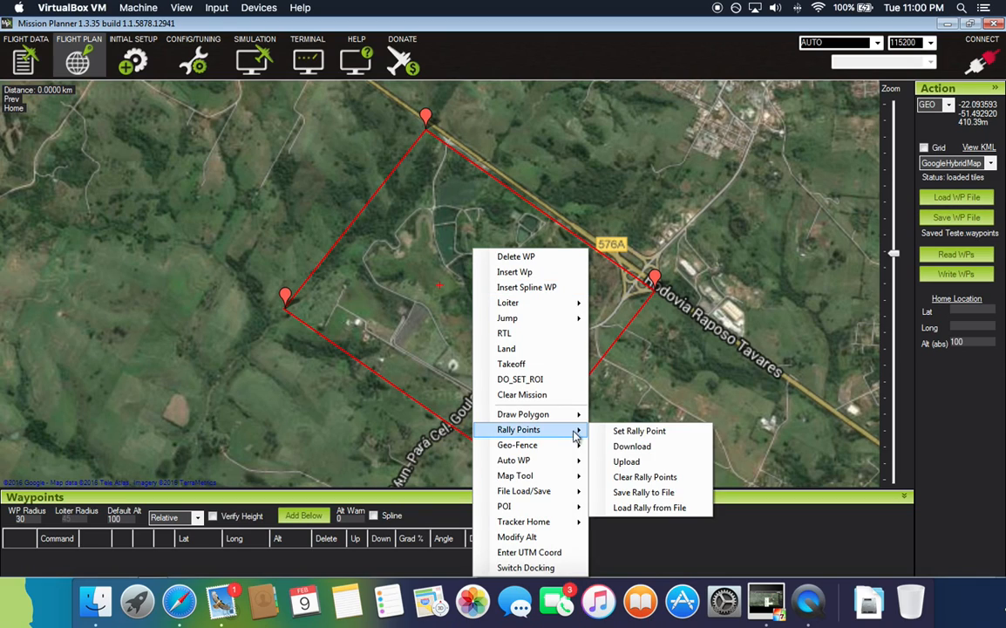
mouse_move(551, 482)
mouse_move(522, 462)
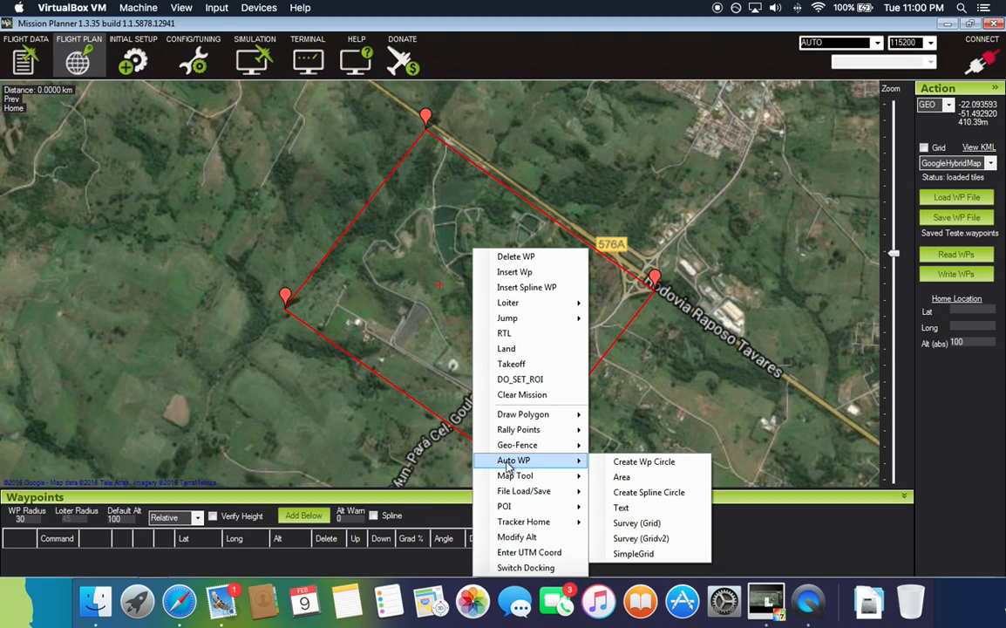
click(638, 523)
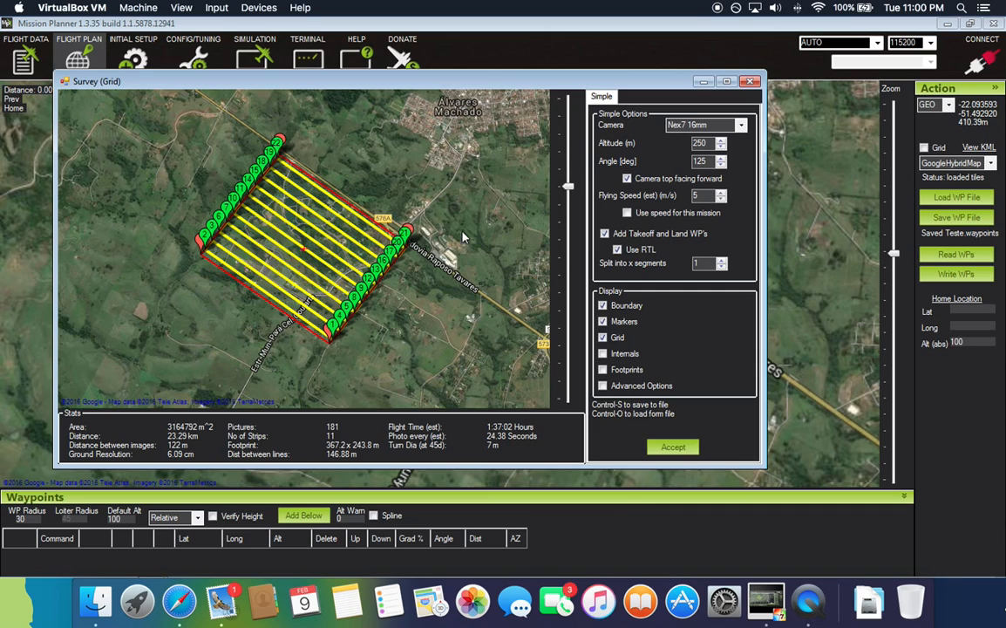
click(725, 82)
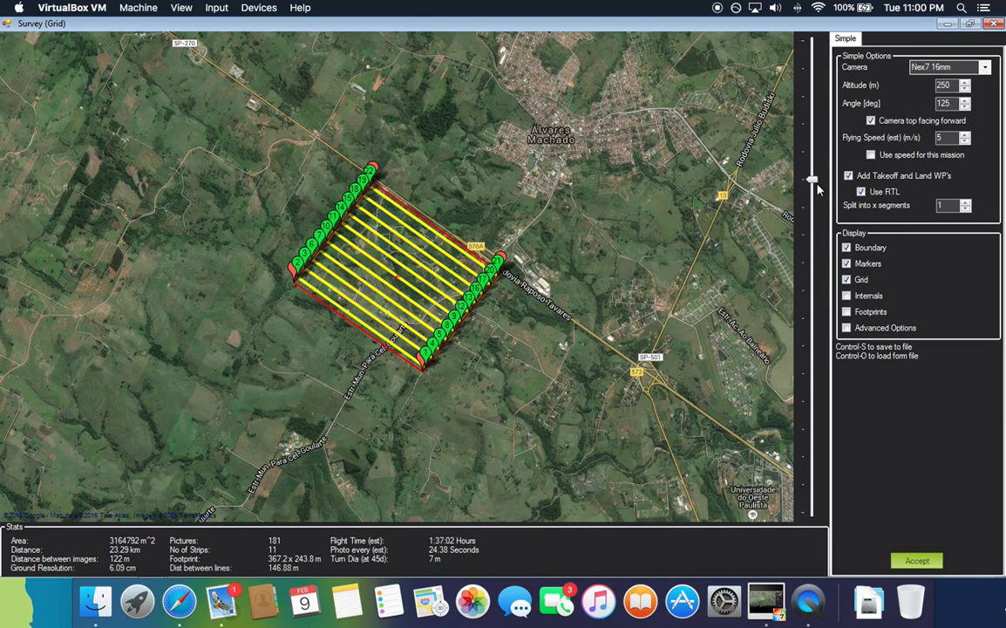
drag(812, 183, 811, 150)
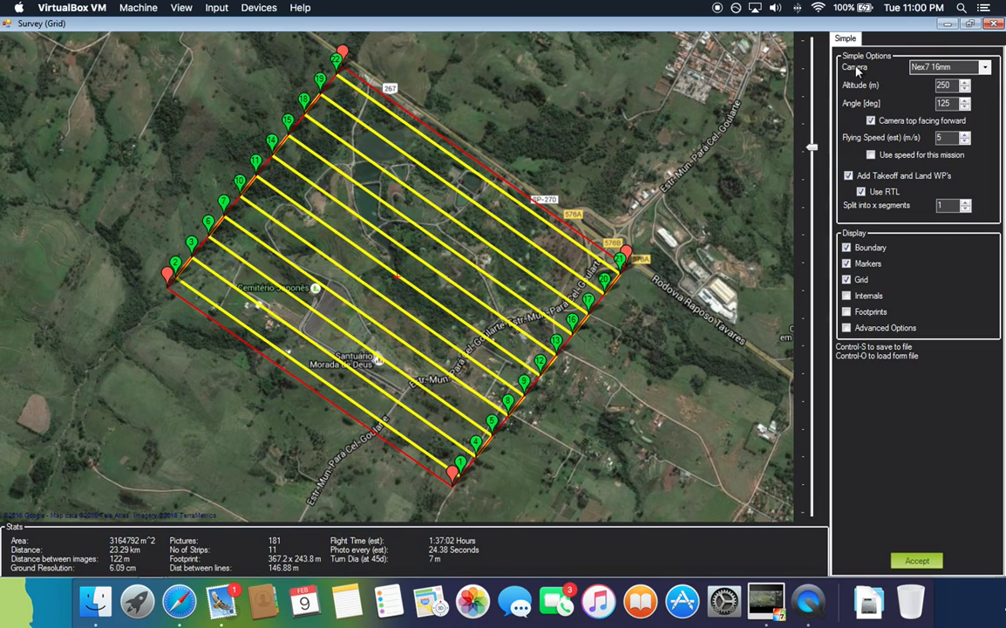
- Try a survey altitude of 230 m and restore it to 250 m
click(965, 89)
click(965, 89)
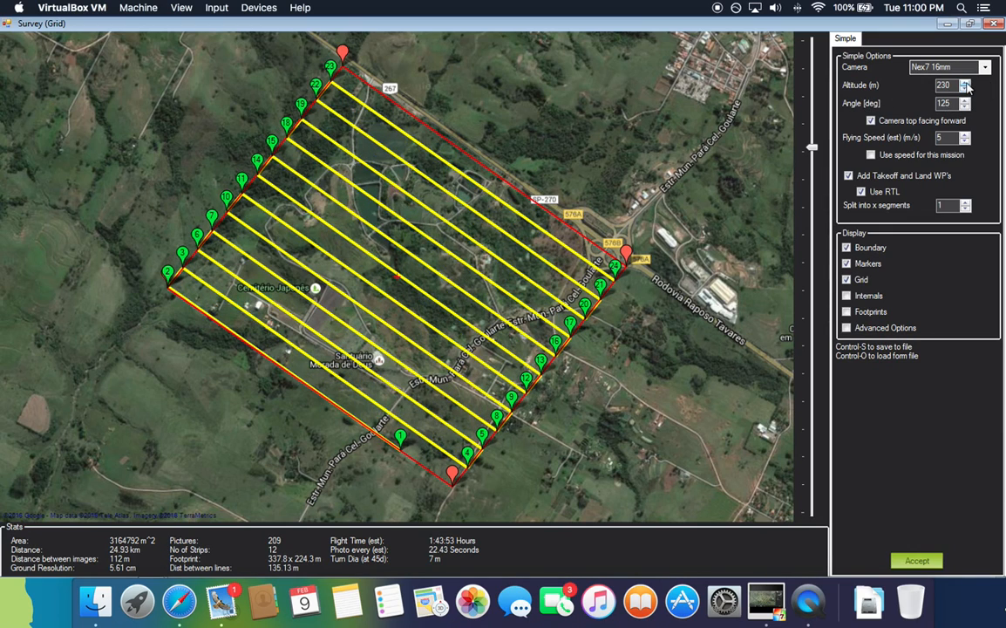
click(965, 83)
click(965, 83)
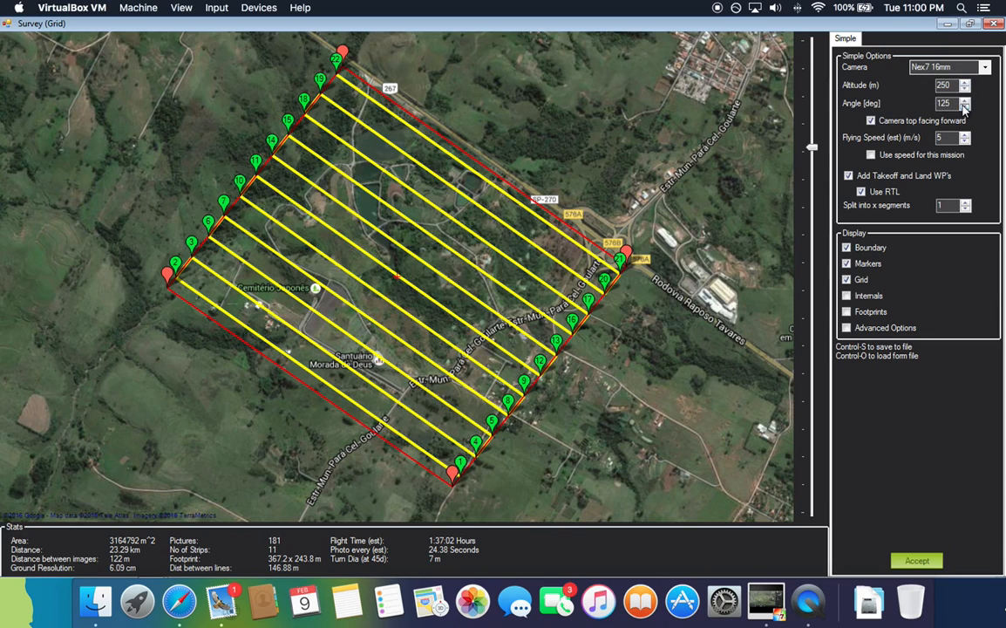
- Try different flight line angles and set the grid angle to 126 degrees
click(965, 101)
click(965, 102)
click(965, 101)
click(965, 102)
click(965, 101)
click(965, 101)
click(965, 102)
click(965, 106)
click(965, 107)
click(965, 106)
click(965, 106)
click(965, 106)
click(965, 107)
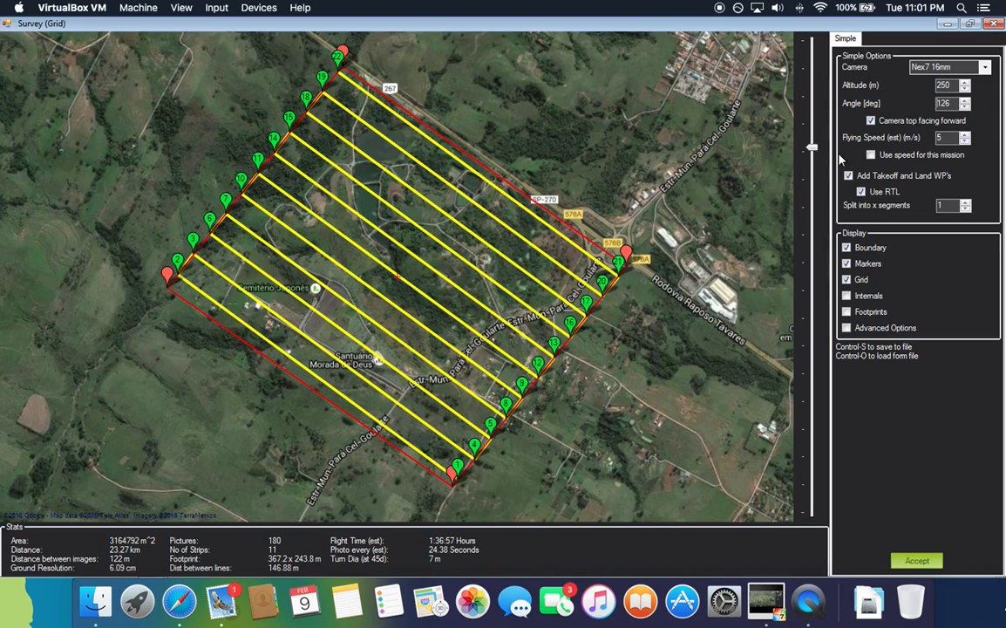
- Set the estimated flying speed to 11 m/s and enable using that speed for this mission
click(965, 135)
click(965, 135)
click(965, 136)
click(965, 135)
click(965, 135)
click(965, 135)
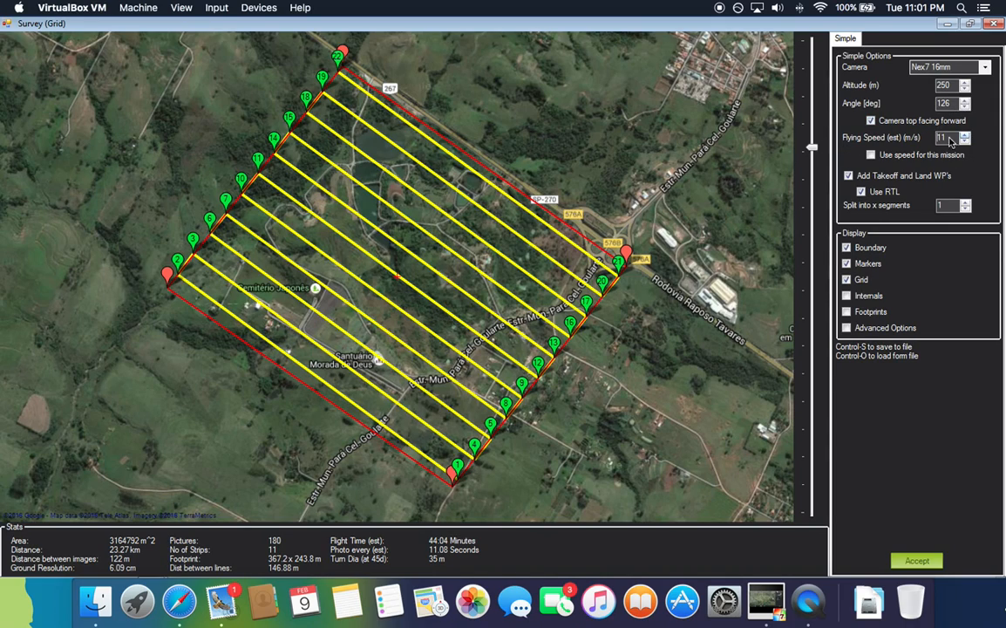
click(870, 155)
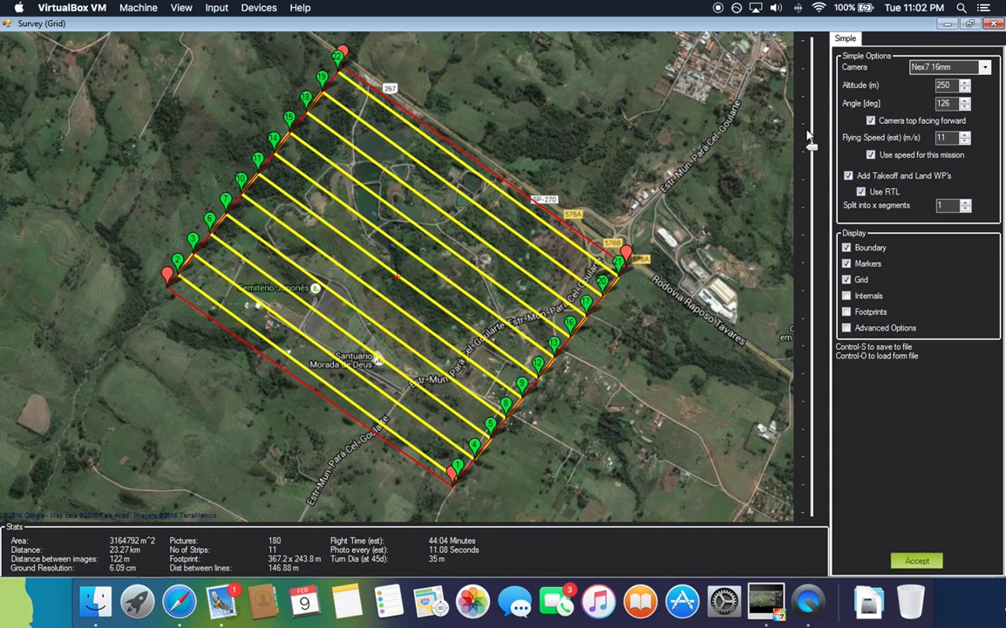
- Preview the photo footprints, hide them again, and accept the survey grid
click(845, 313)
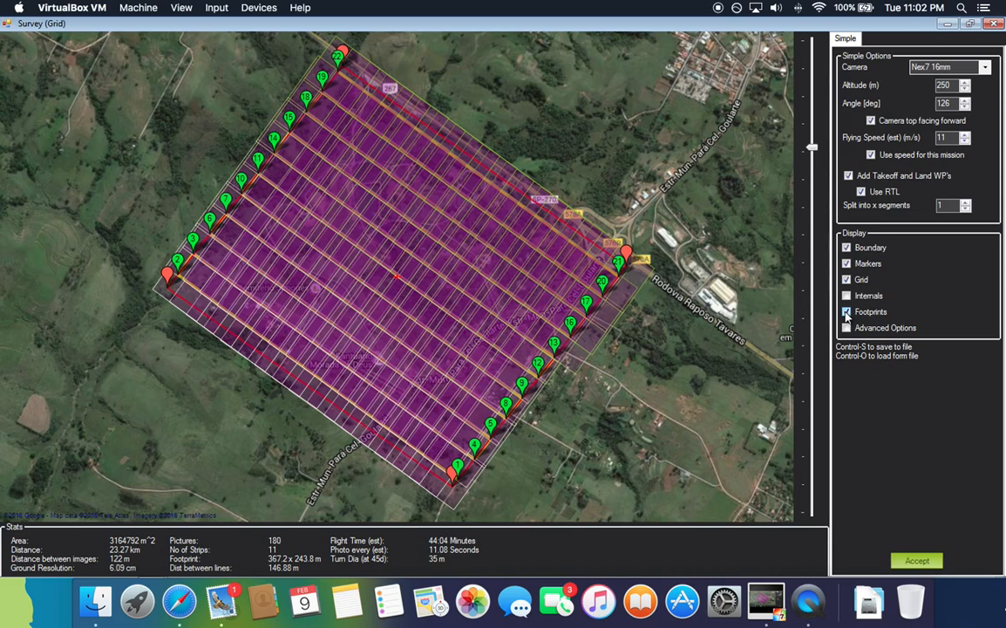
click(845, 313)
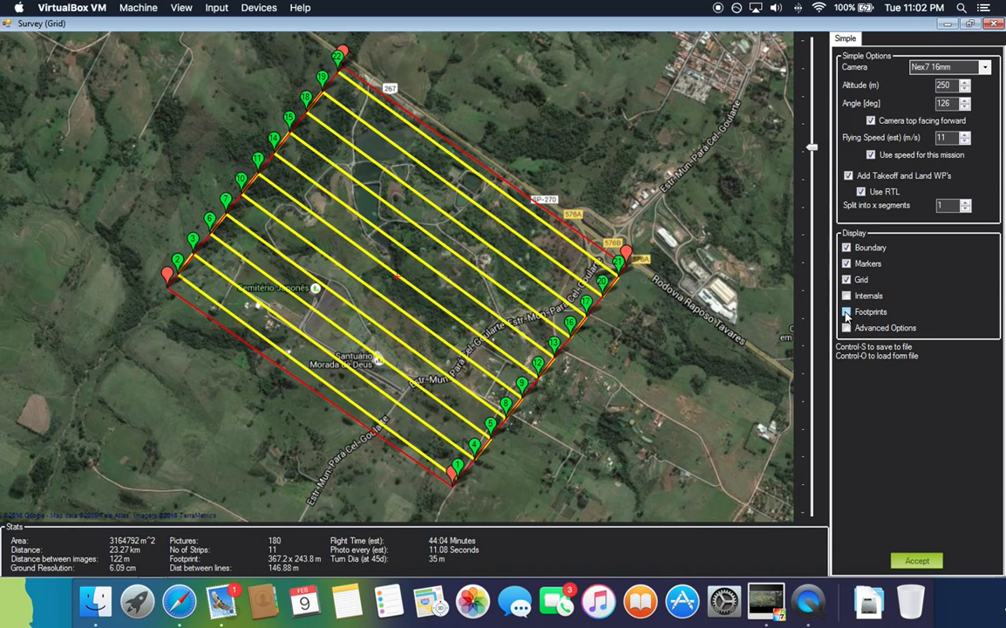
click(924, 565)
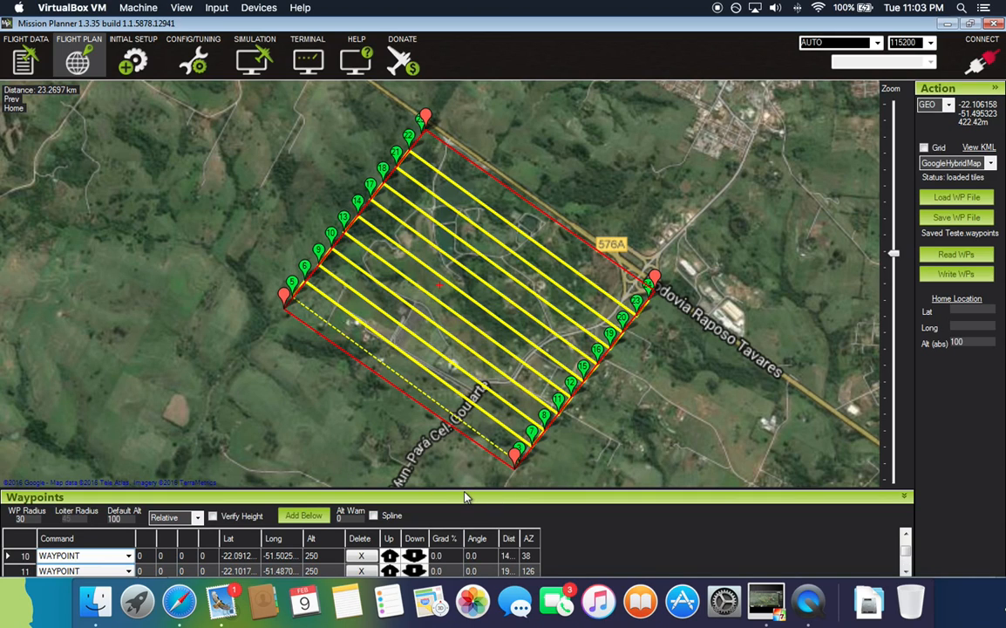
- Enlarge the waypoint list and examine its opening commands: takeoff, speed change, camera trigger and first survey waypoints
drag(461, 488, 458, 296)
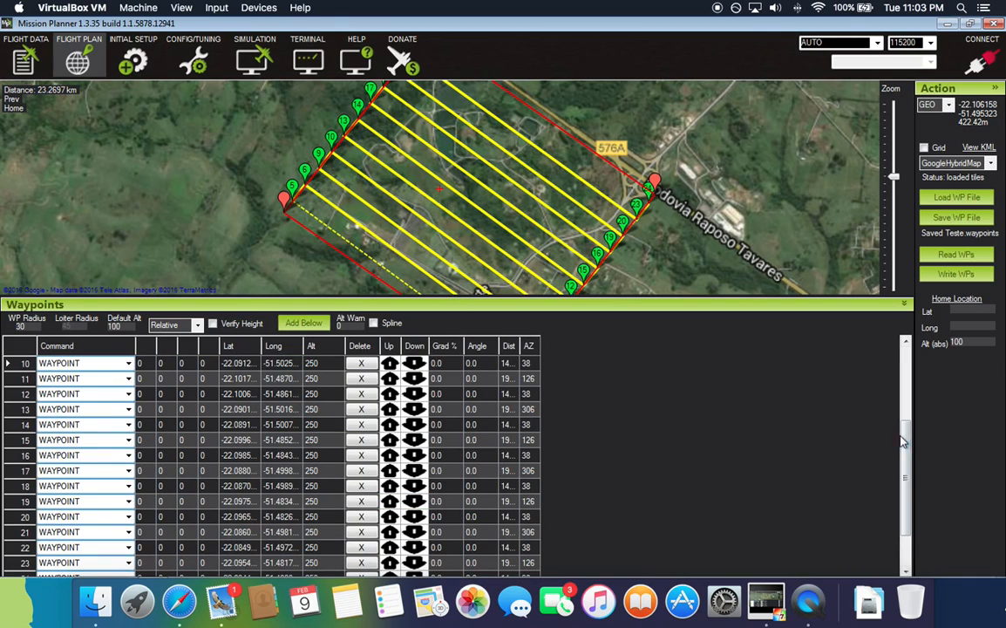
drag(903, 440, 906, 342)
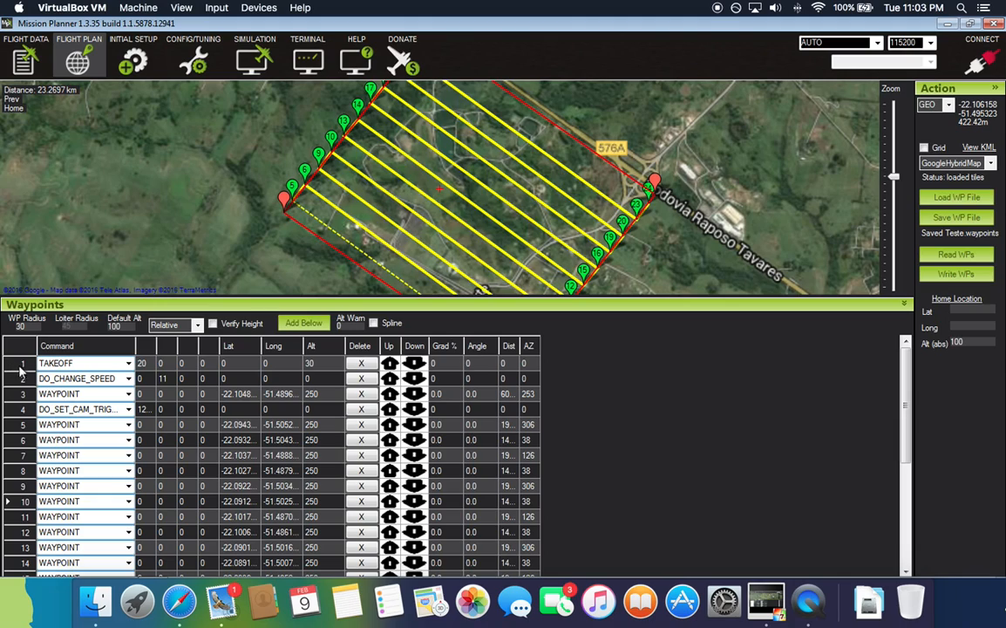
click(85, 370)
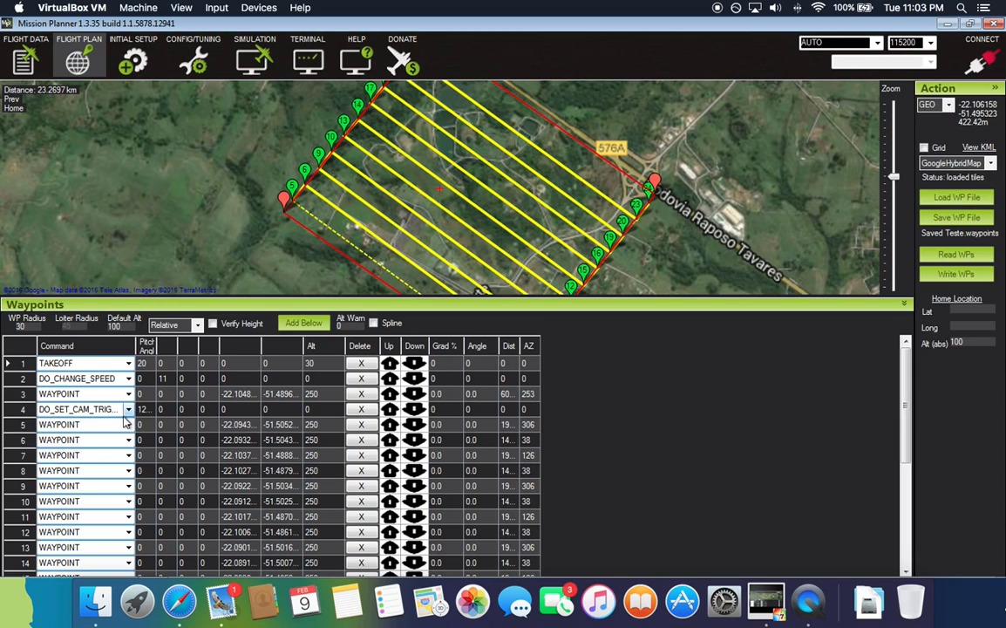
click(14, 409)
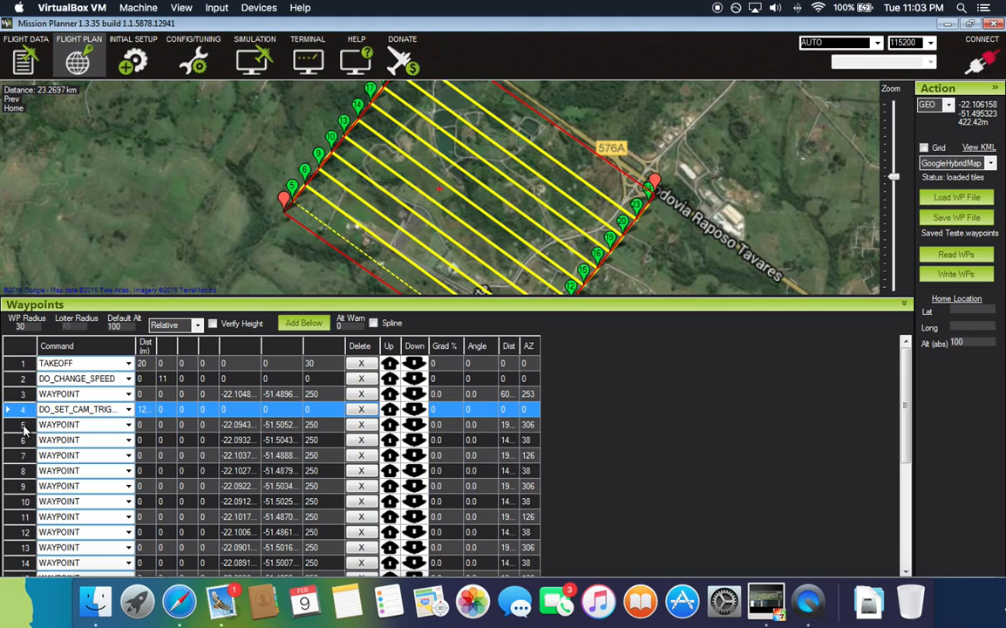
click(24, 425)
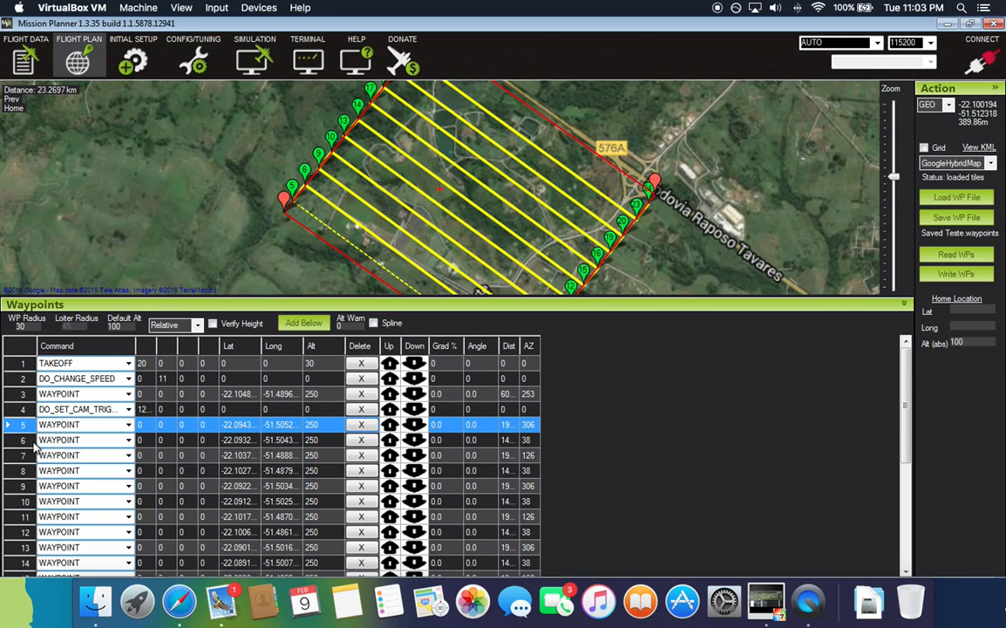
click(26, 445)
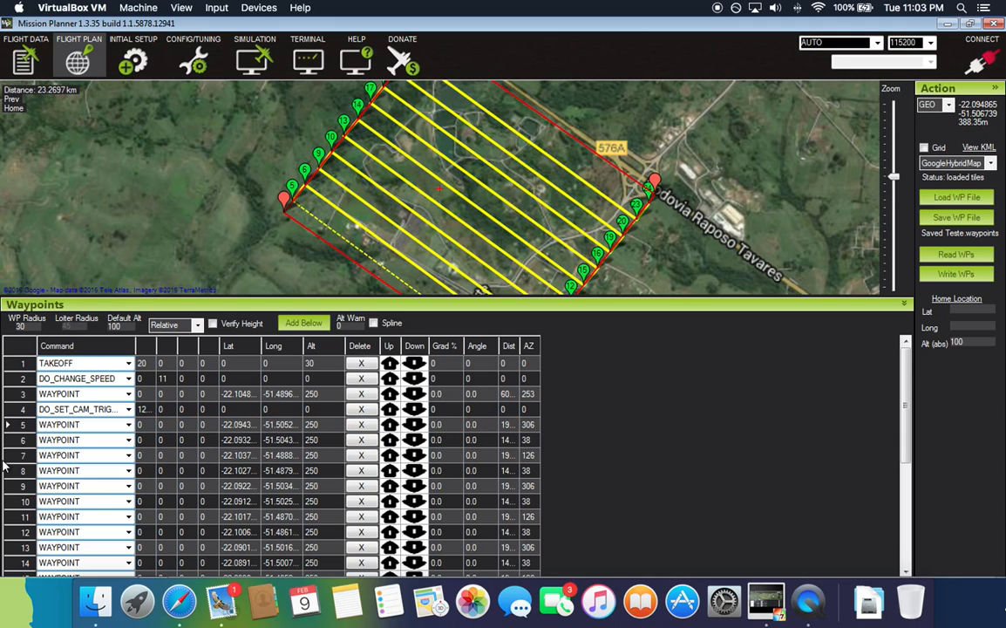
click(18, 442)
click(19, 457)
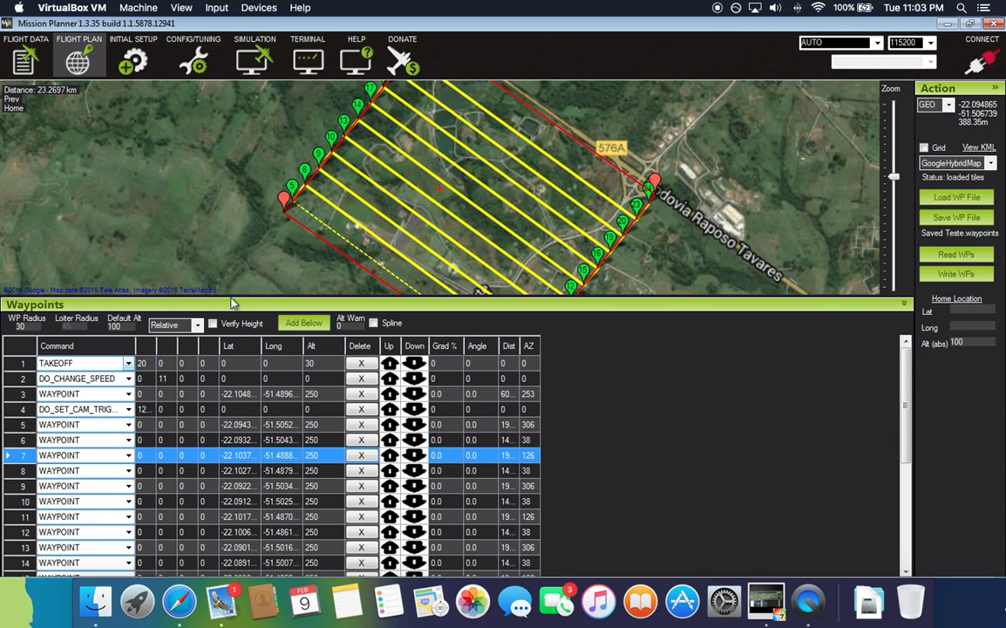
- Examine the final camera trigger and return-to-launch commands, and shrink the waypoint list to reveal the map
drag(907, 452, 910, 514)
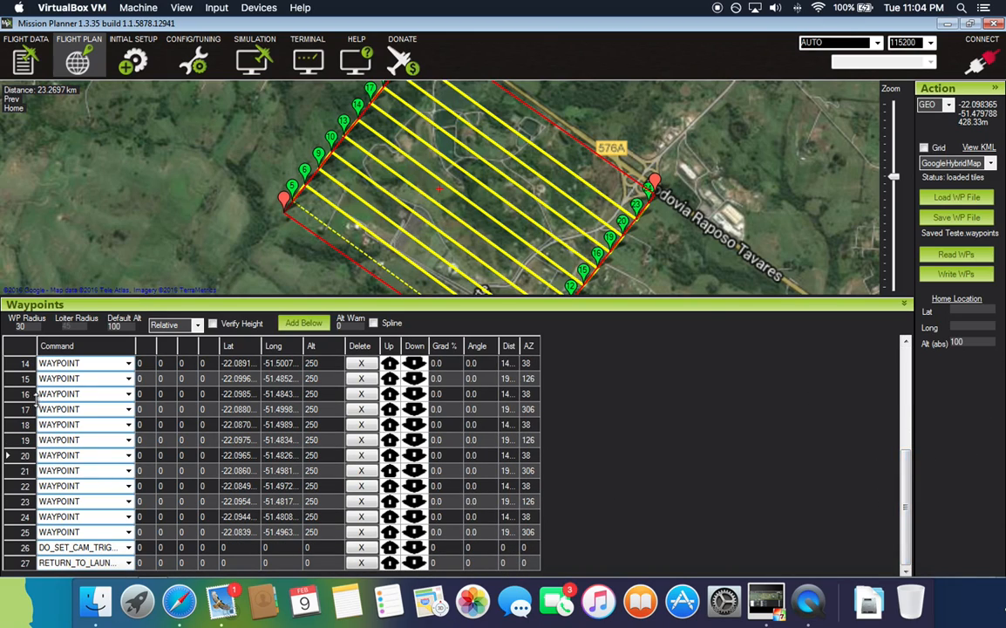
click(19, 547)
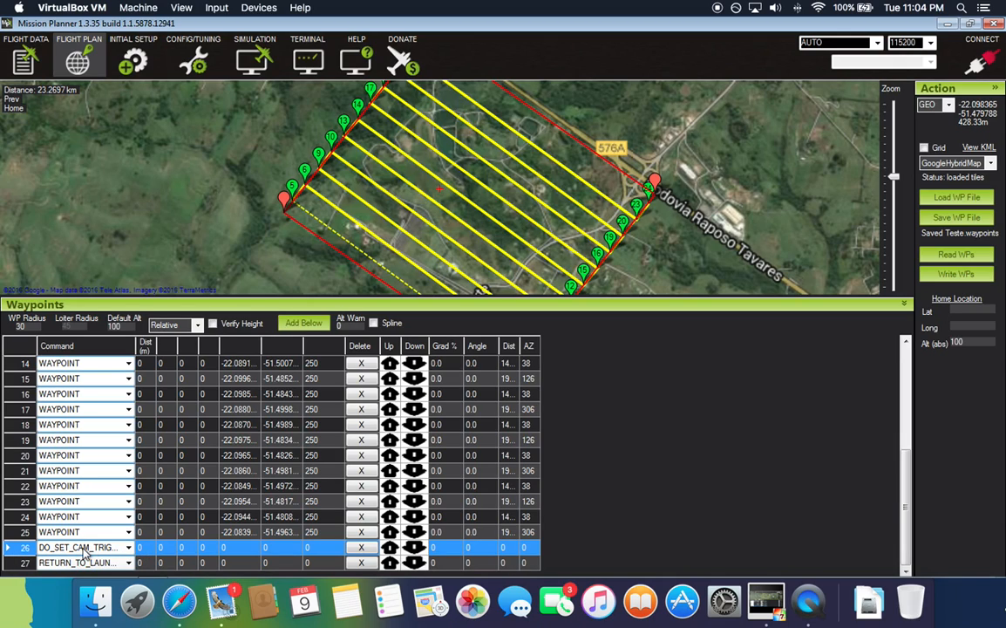
click(21, 563)
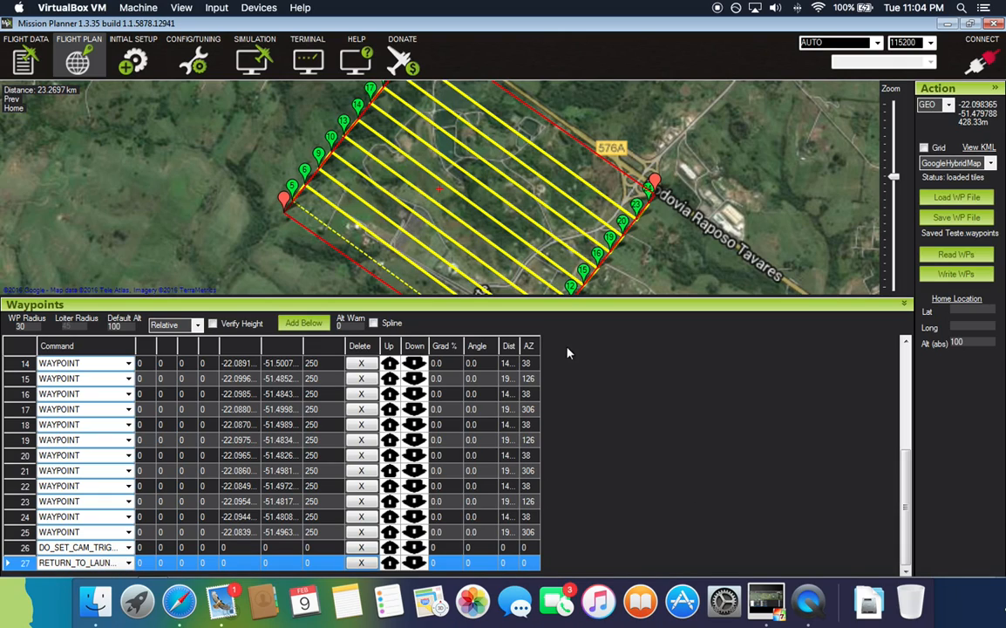
drag(549, 303, 561, 445)
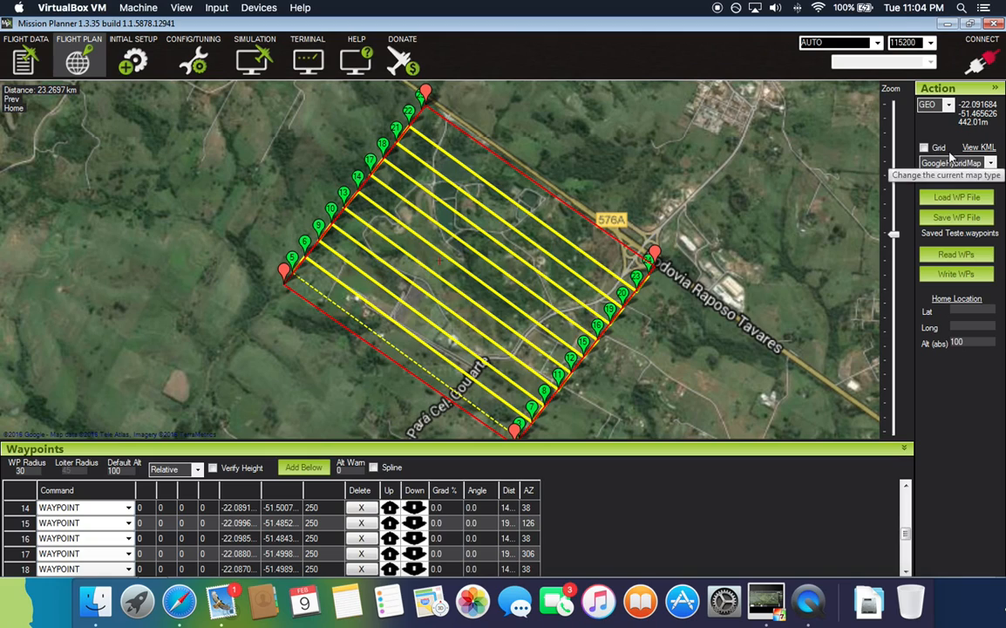
- Save the waypoints to the Desktop as an Ardupilot Mission file named Teste_MP
click(957, 217)
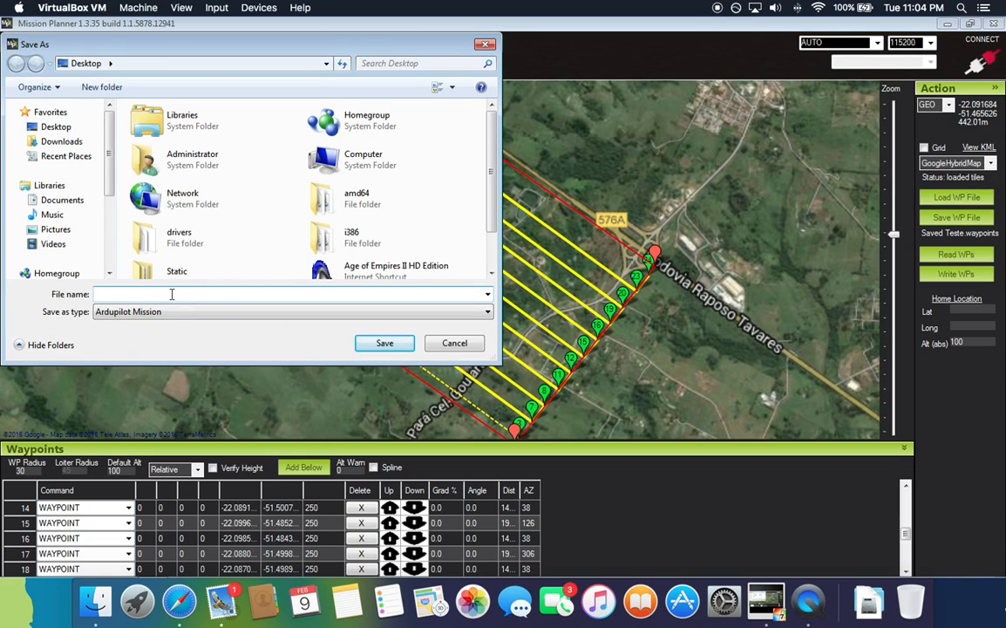
text(Teste)
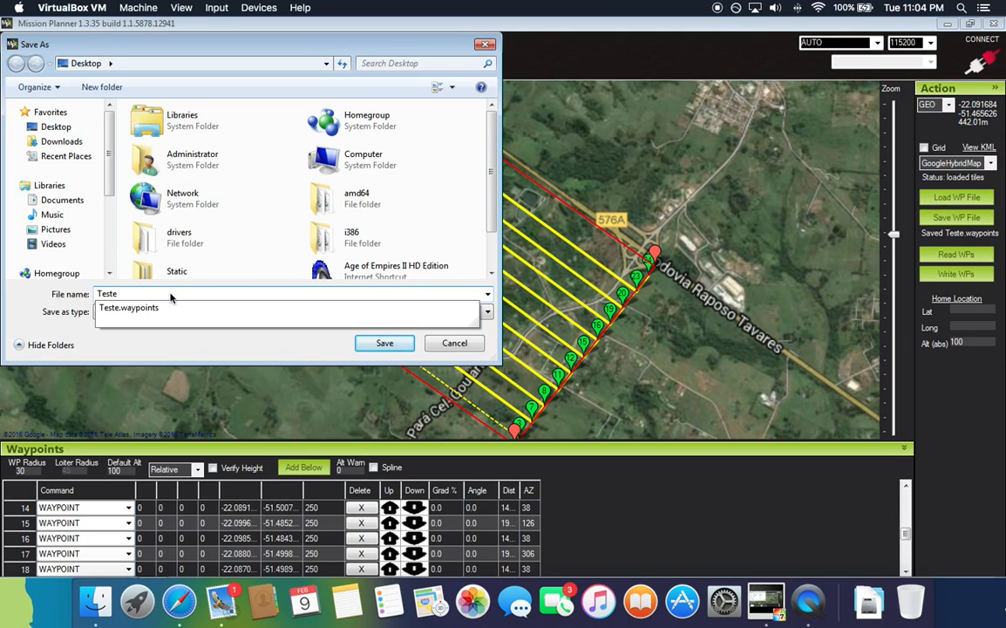
text(_MP)
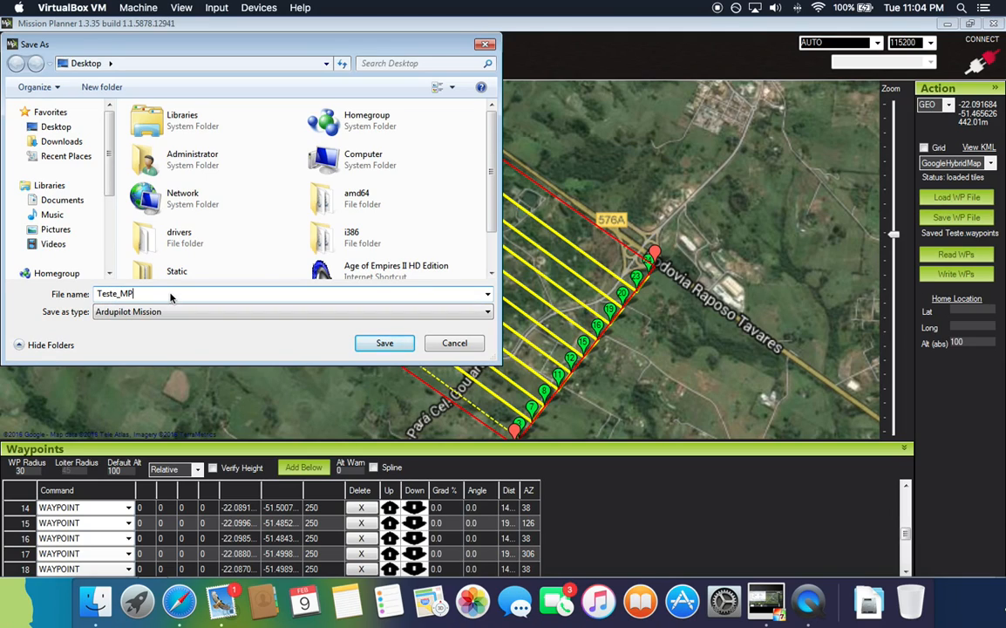
click(366, 343)
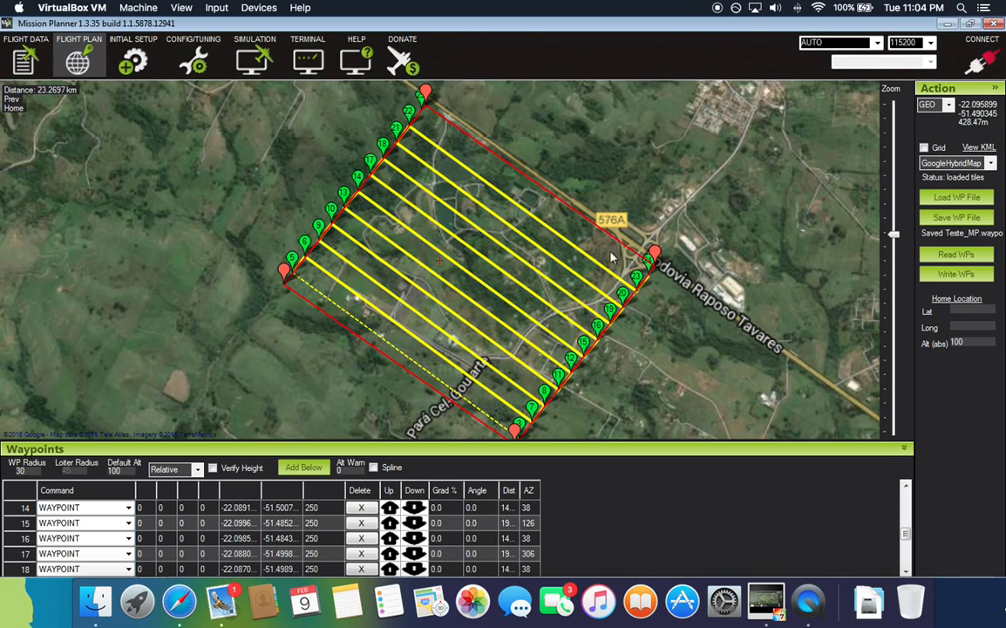